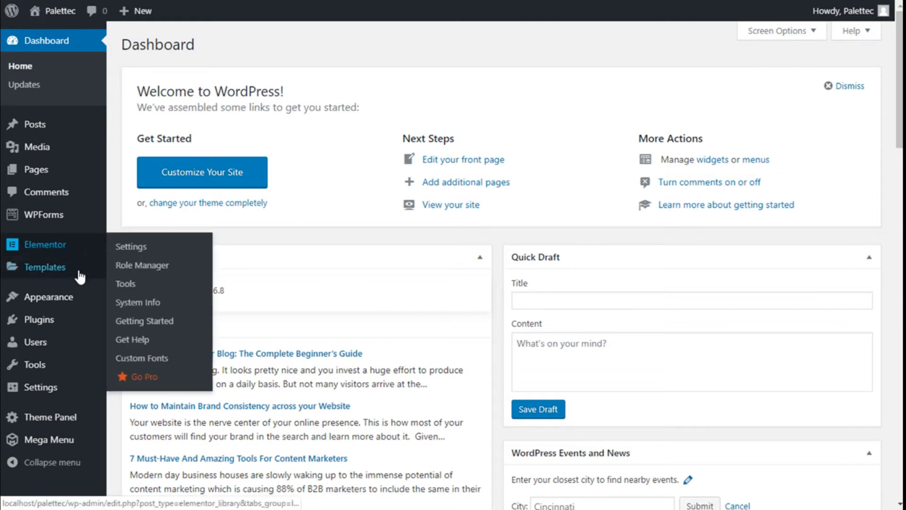
Step: Create a new template in the OceanWP My Library and title it "Custom Header"
mouse_move(82, 419)
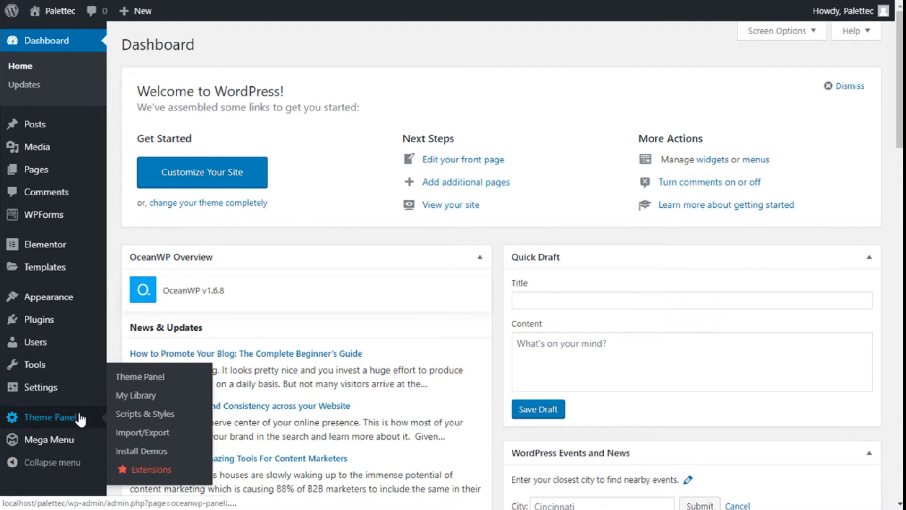
click(126, 400)
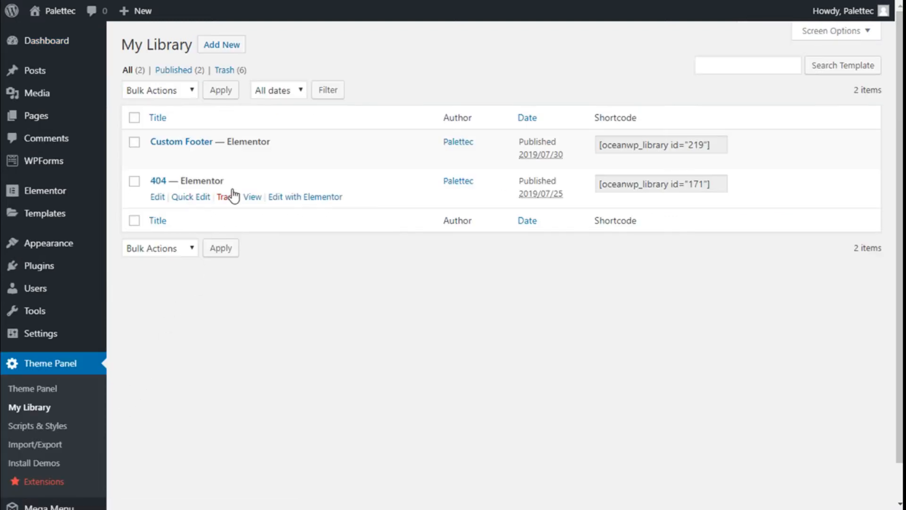
click(218, 50)
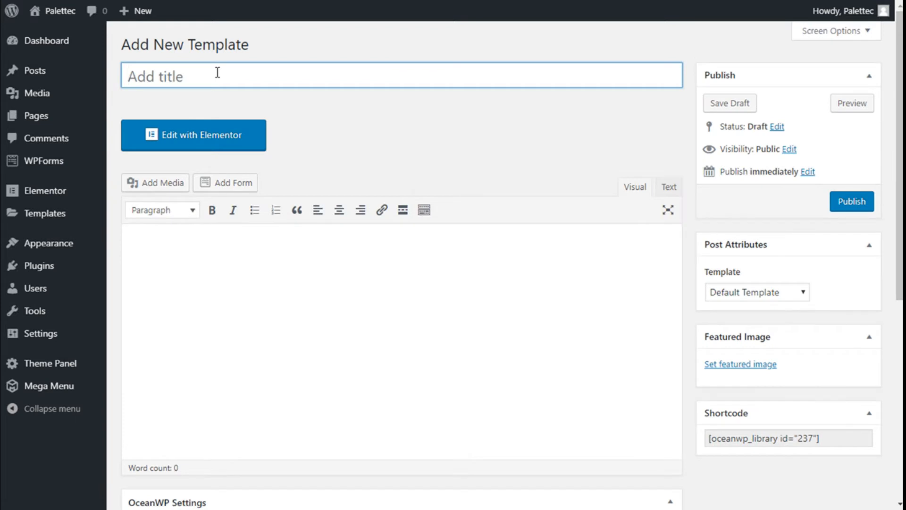
text(Cu)
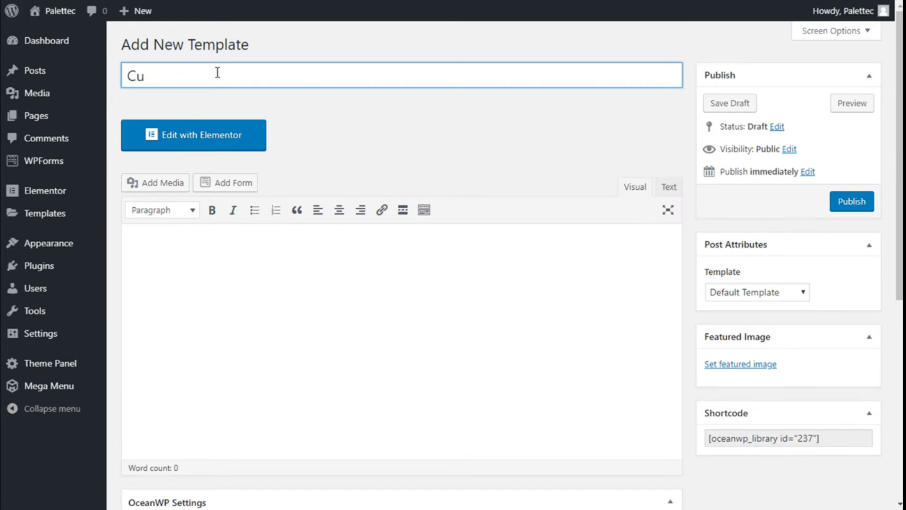
text(stom Header)
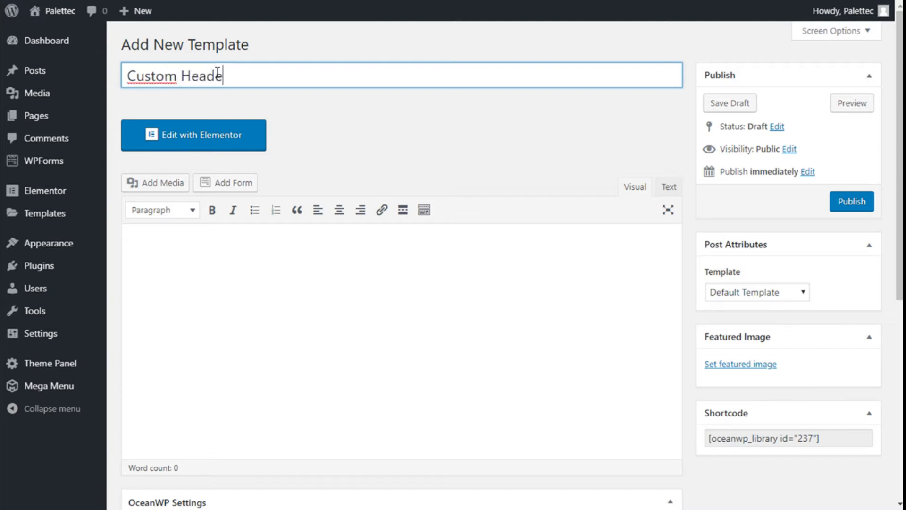
Step: Set the new template's page template attribute to Elementor Full Width
scroll(504, 155, down, 3)
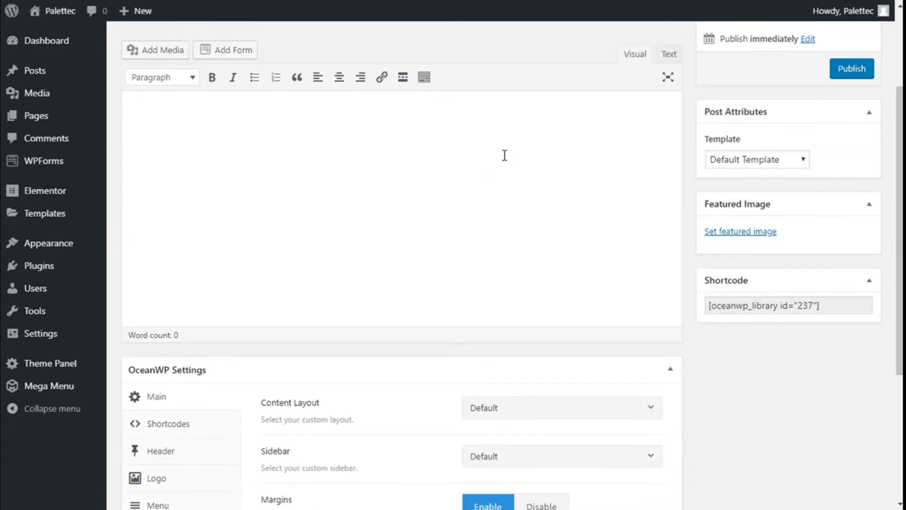
click(751, 157)
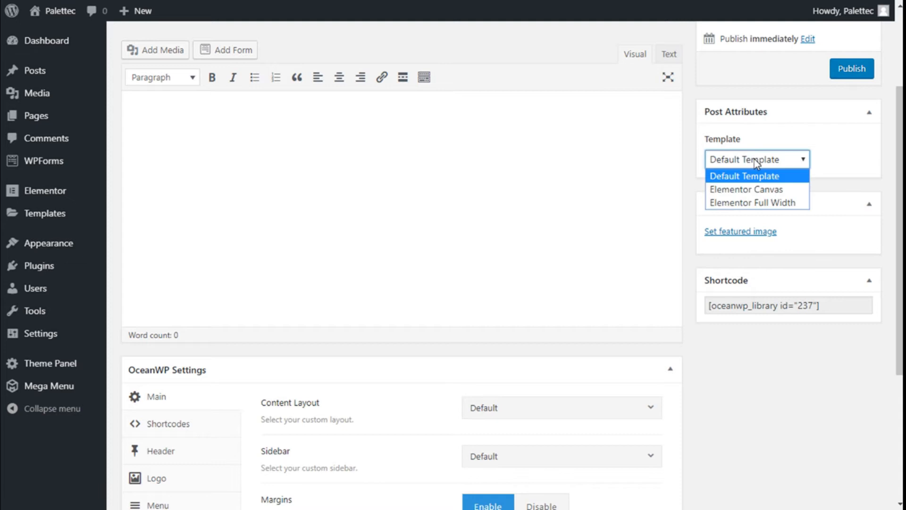
click(743, 203)
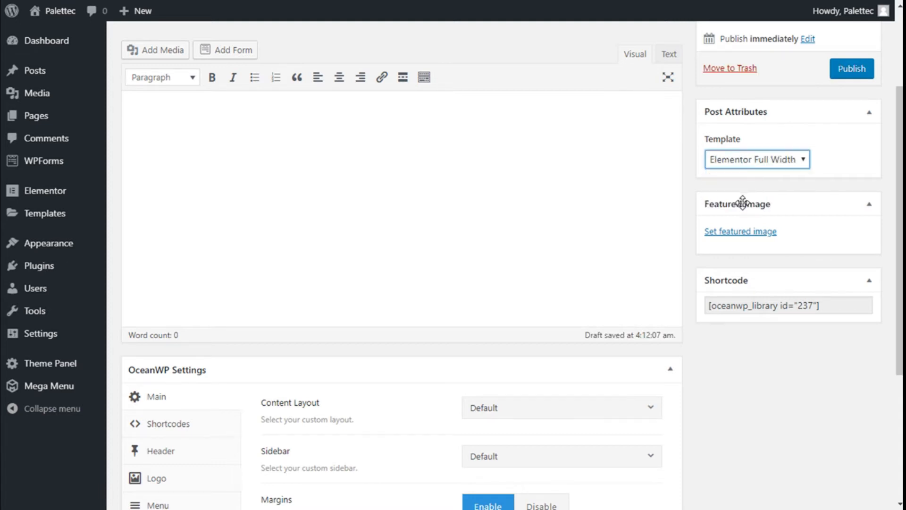
Step: Disable the top bar and the page title for this template in the OceanWP settings
scroll(466, 152, down, 5)
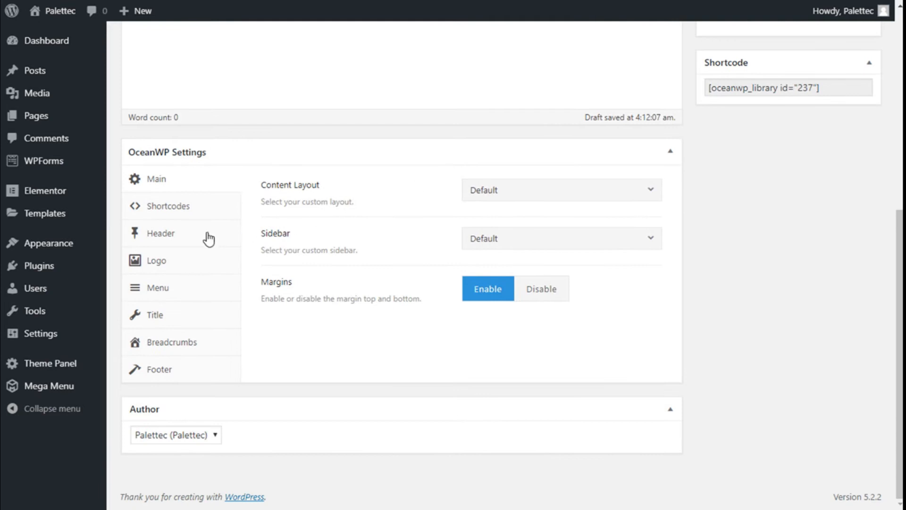
click(170, 236)
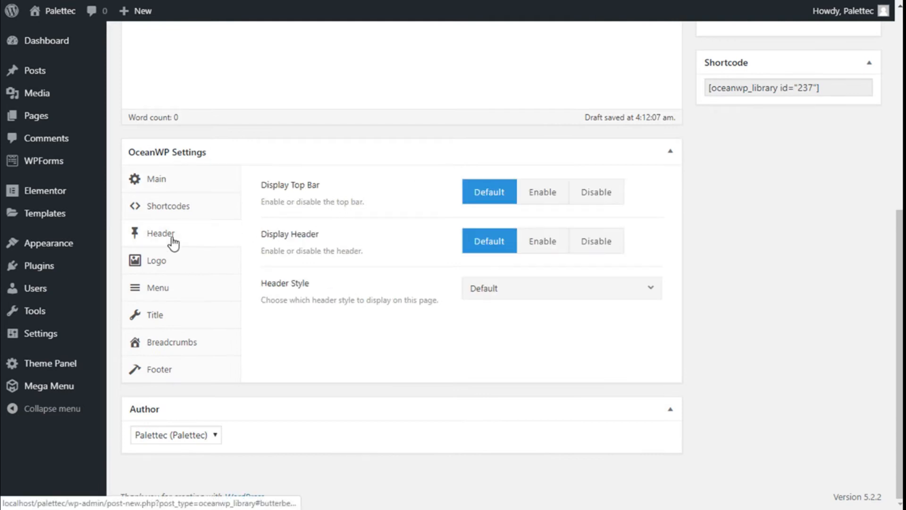
click(589, 198)
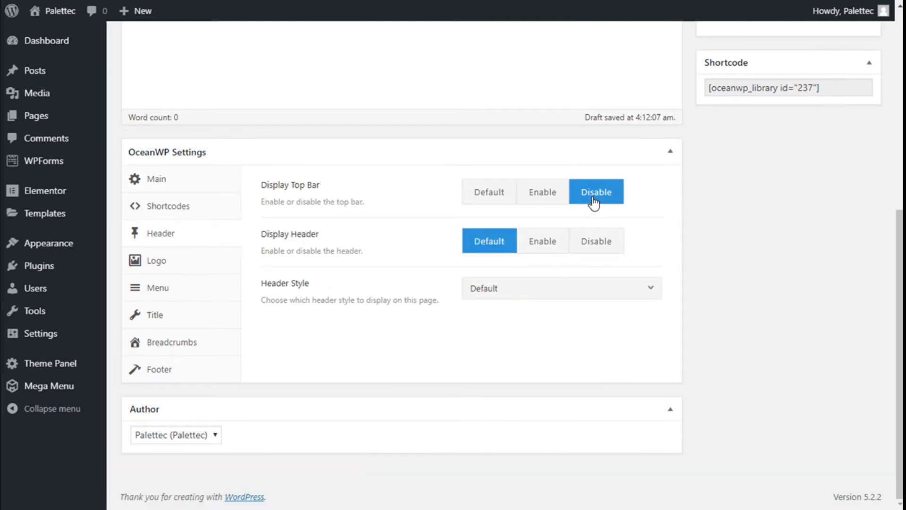
click(160, 319)
click(601, 192)
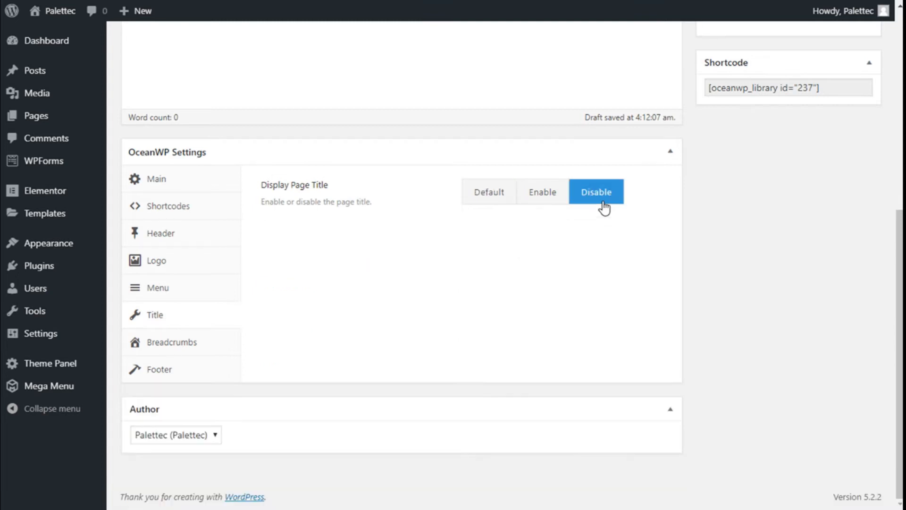
Step: Open the Custom Header template for editing with Elementor
scroll(247, 297, up, 7)
scroll(248, 298, up, 1)
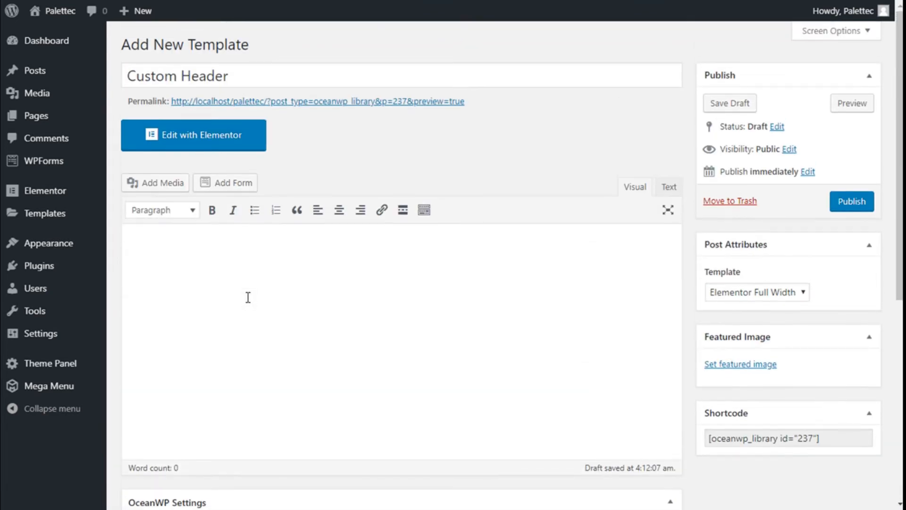
click(216, 150)
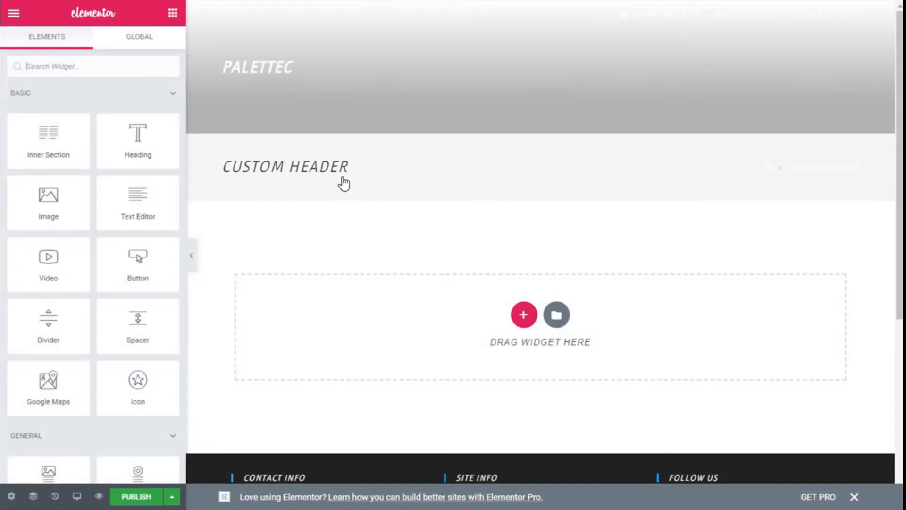
Step: Add a section with two equal columns and stretch it to the full page width
scroll(389, 275, down, 3)
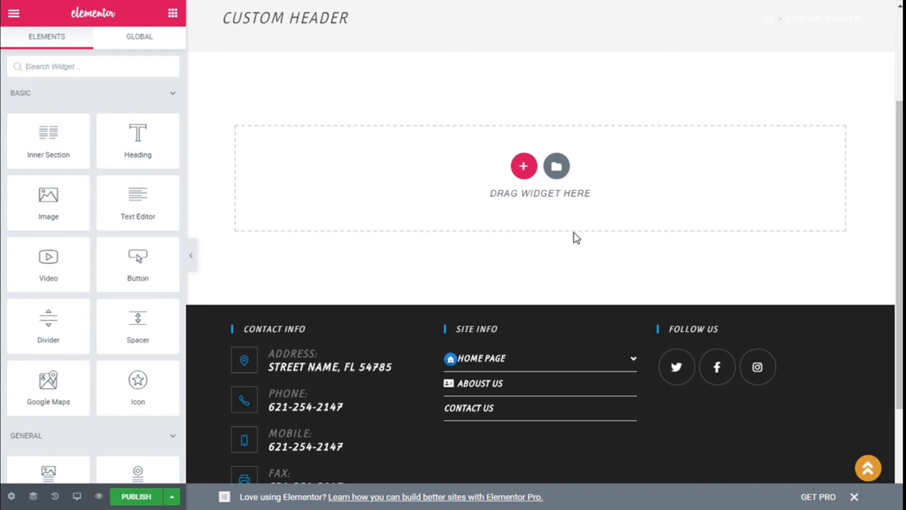
click(523, 166)
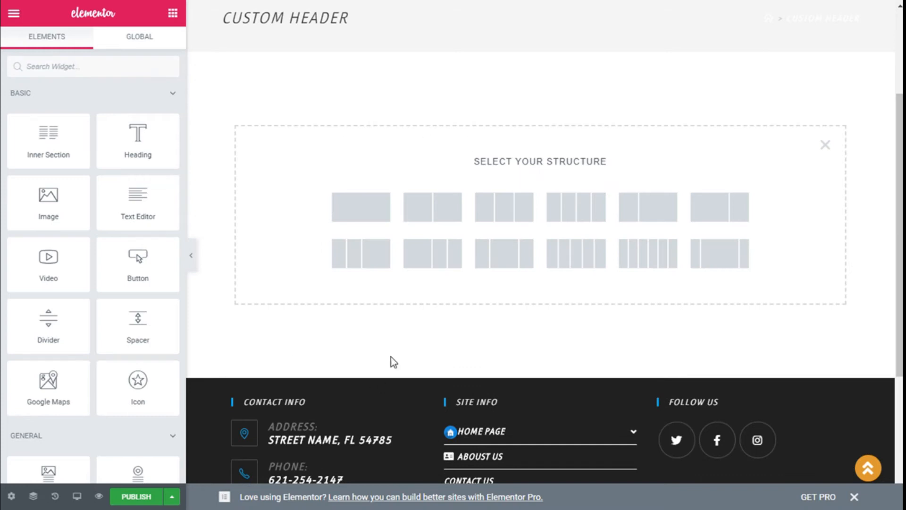
click(442, 205)
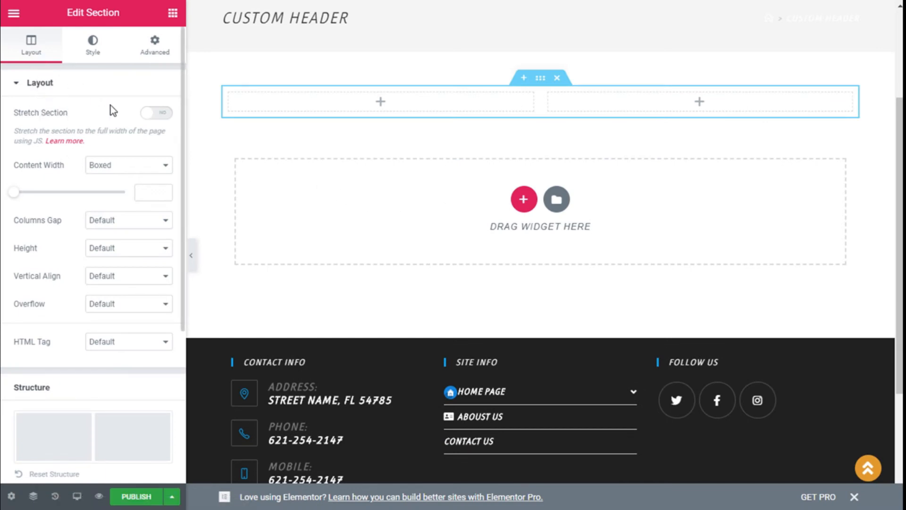
click(158, 114)
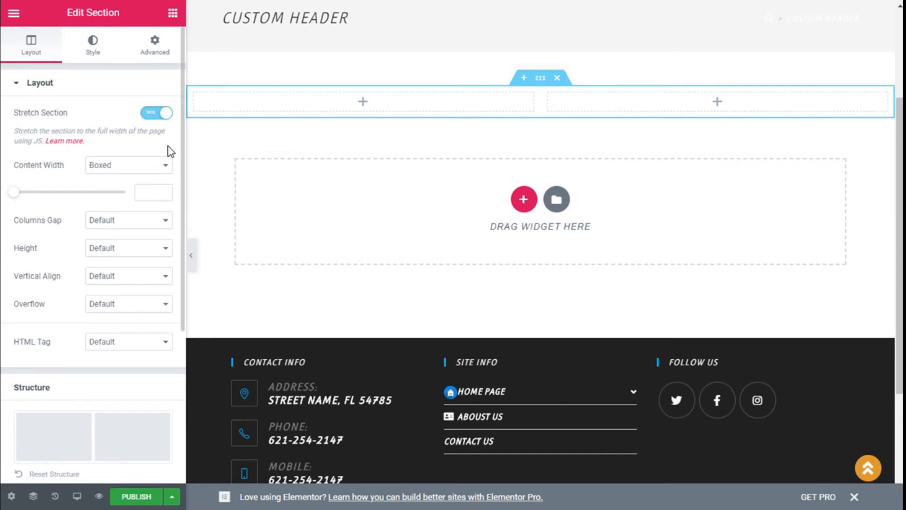
Step: Give the section a classic background colour of #6ec1e4 and 50 px padding on all sides
click(92, 42)
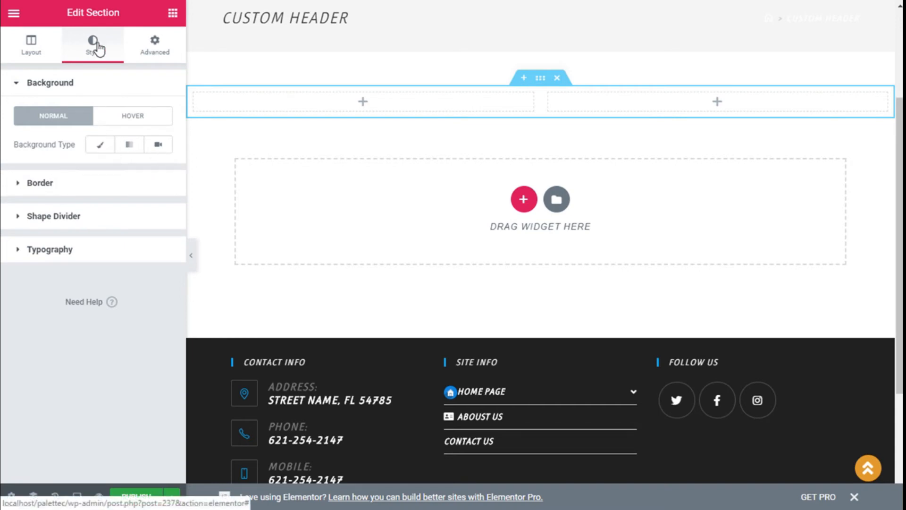
click(100, 145)
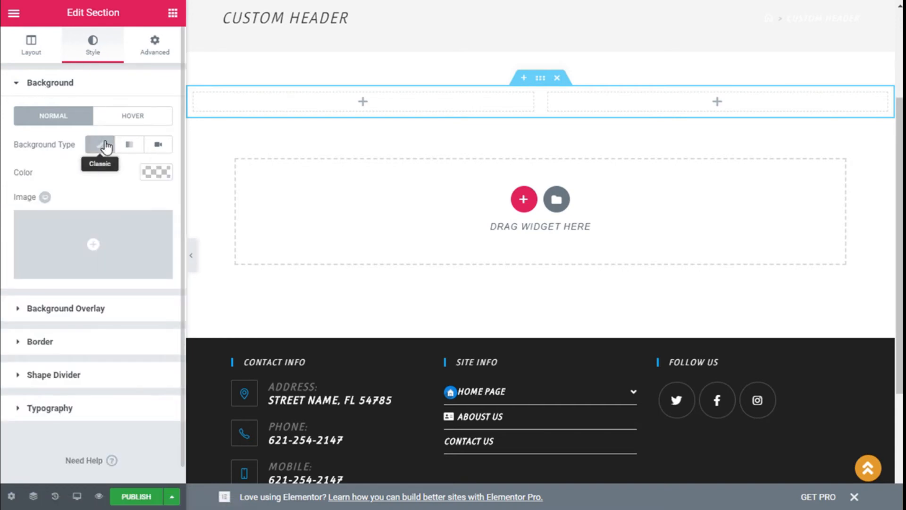
click(160, 173)
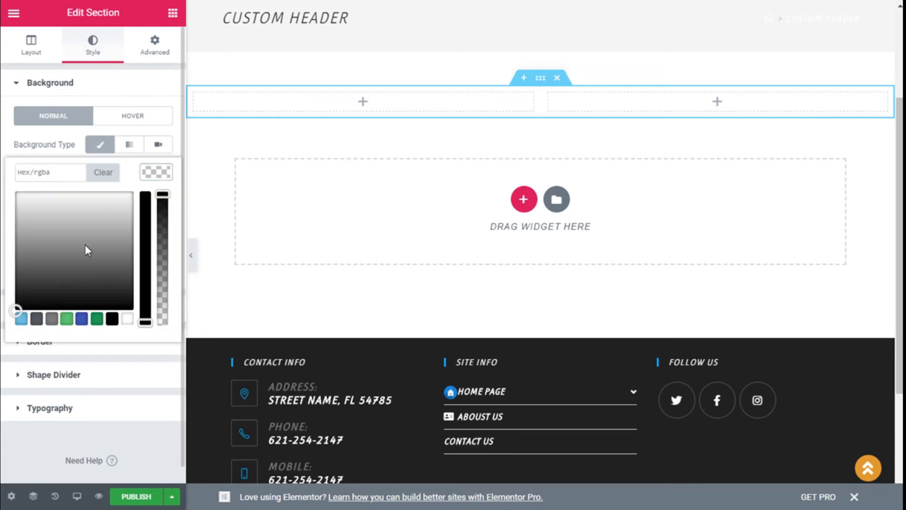
click(22, 319)
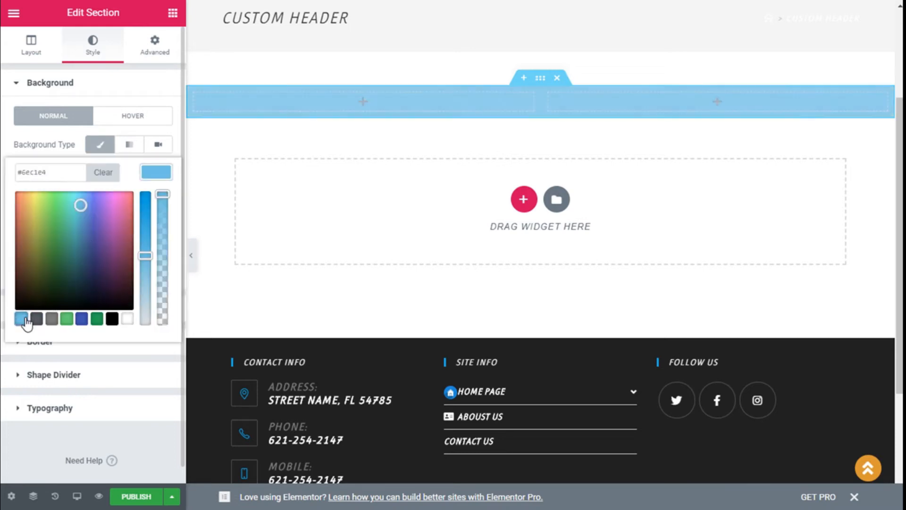
click(149, 178)
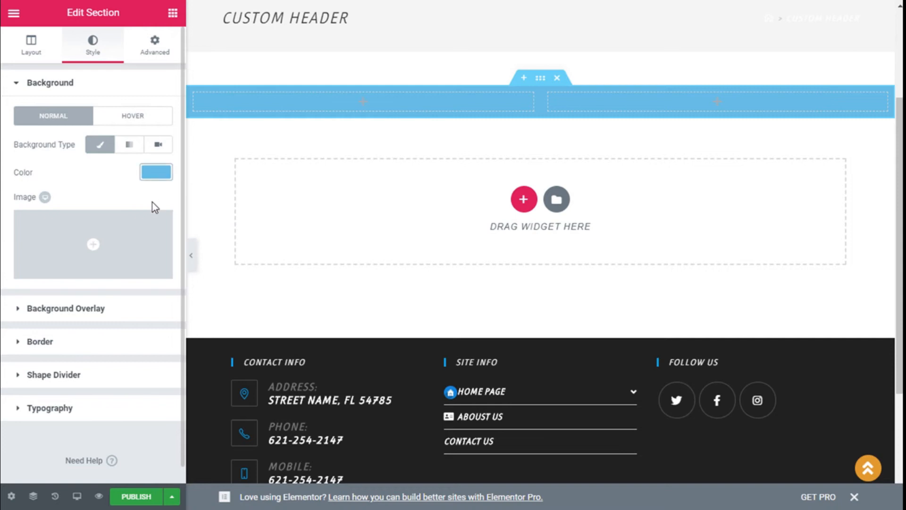
click(152, 59)
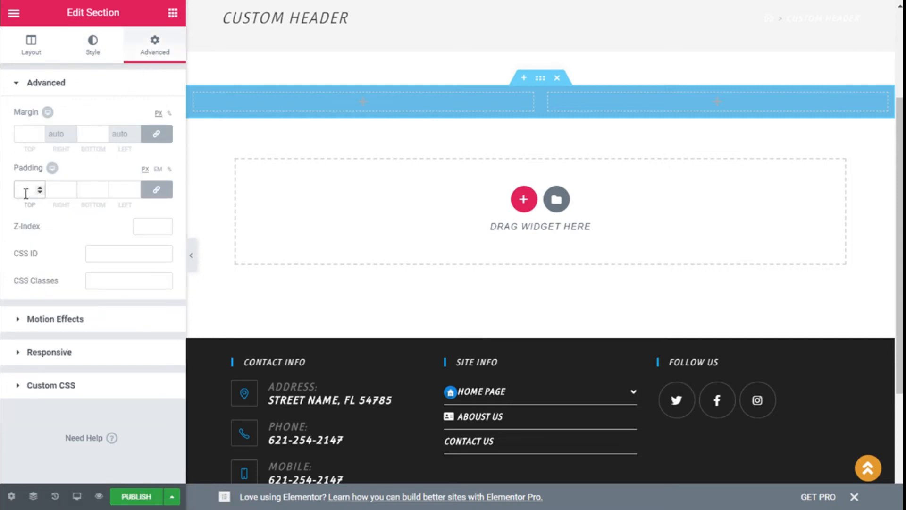
text(50)
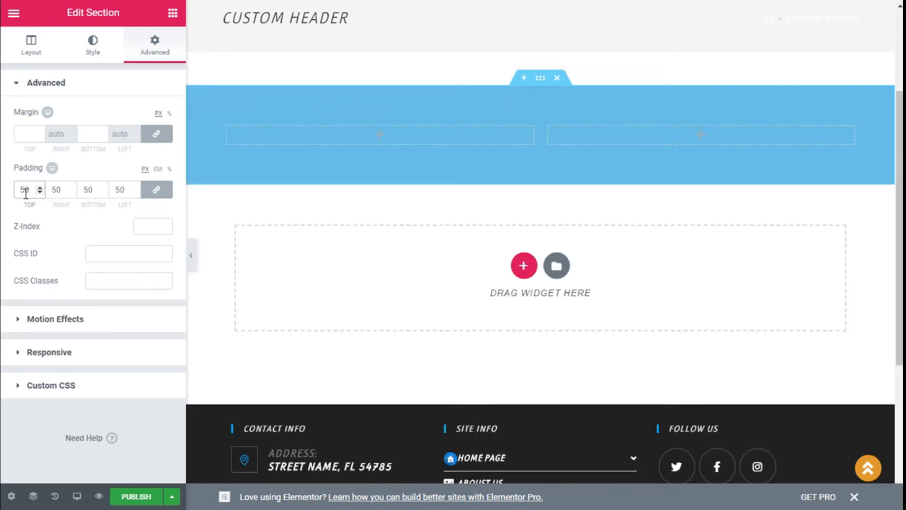
Step: Find the Custom Menu widget, place it in the section's first column and assign Main Menu to it
click(173, 13)
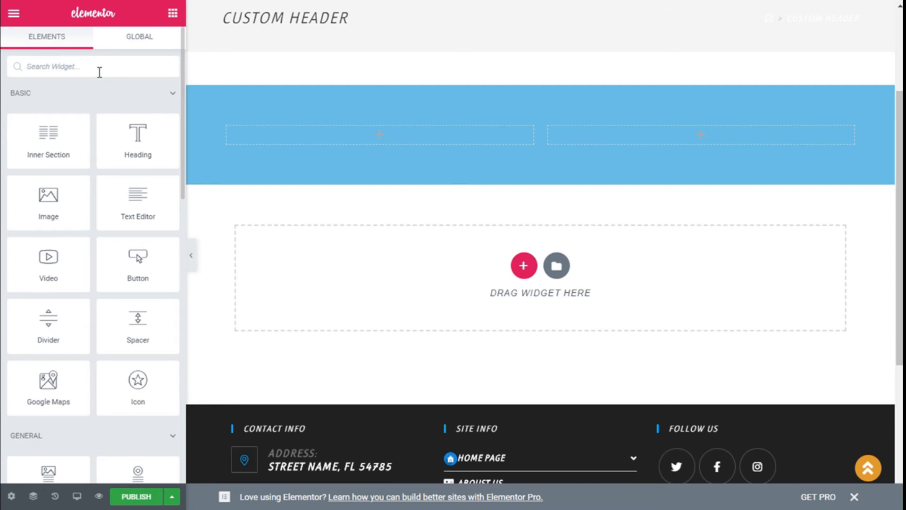
text(m)
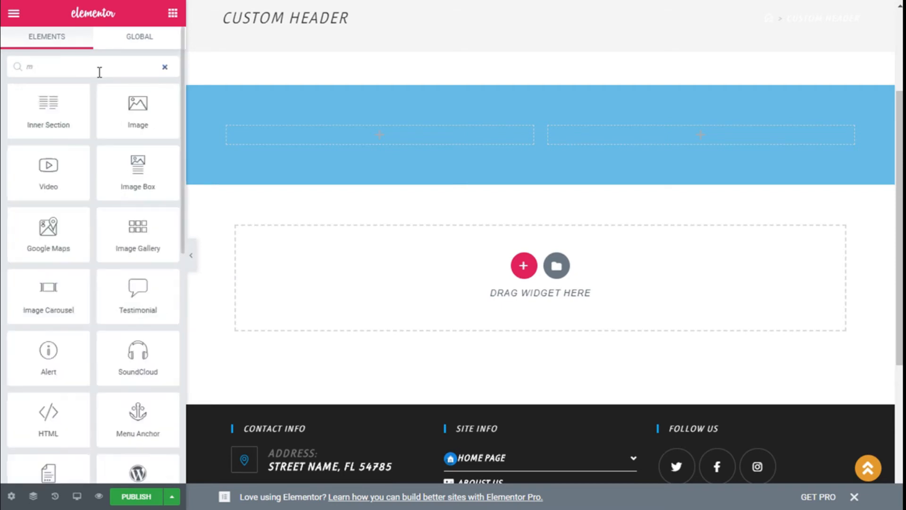
text(enu)
drag(47, 166, 376, 144)
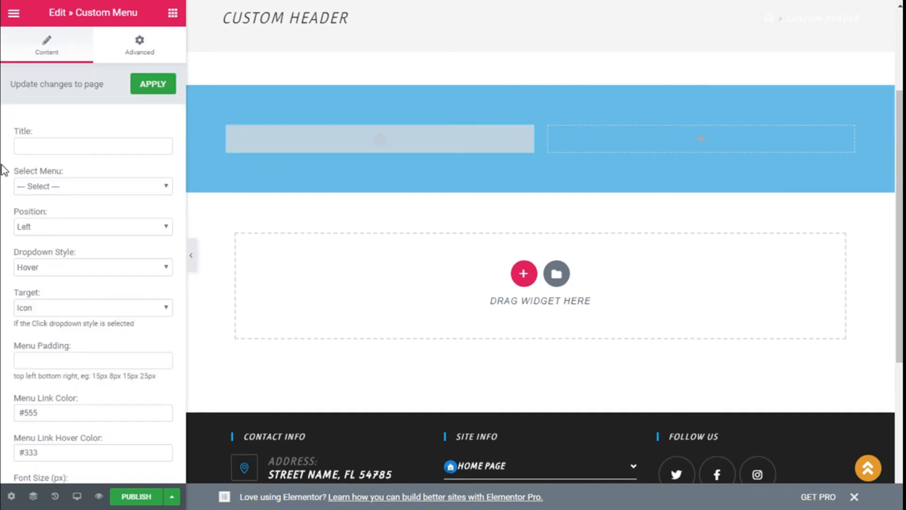
click(60, 187)
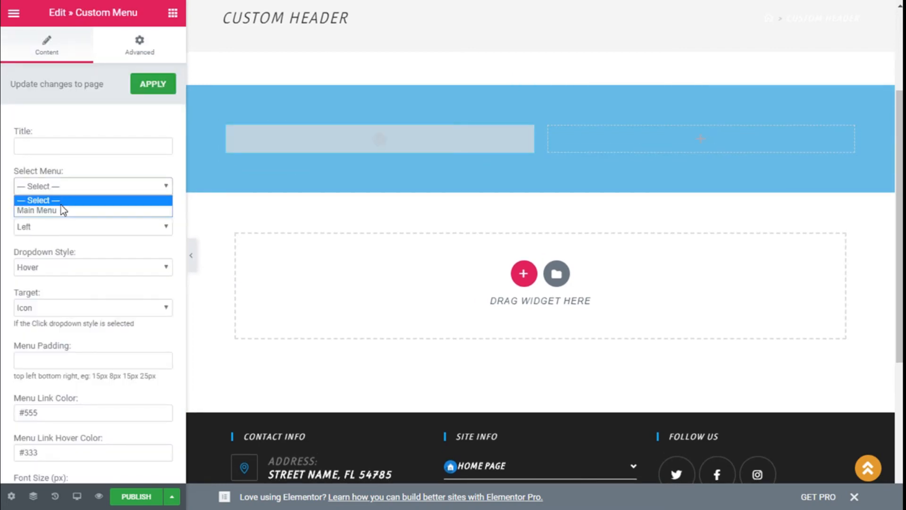
click(59, 211)
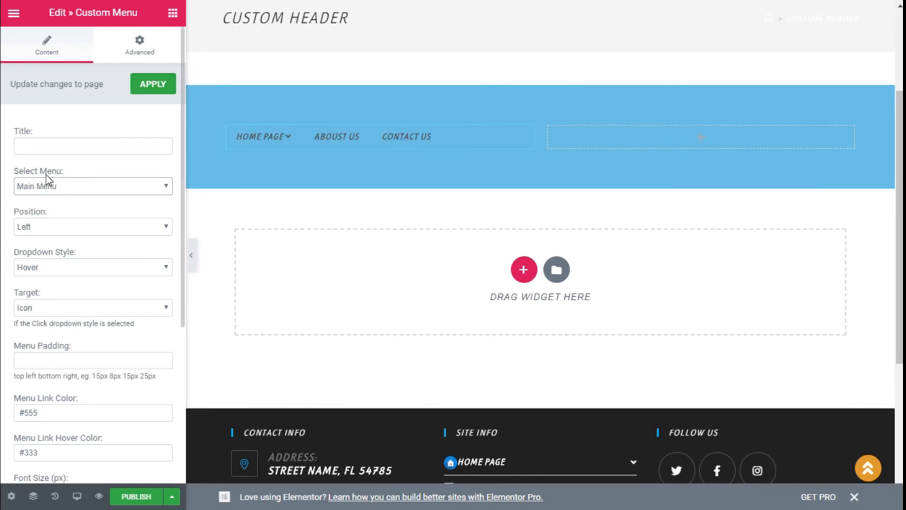
Step: Find the Search widget and place it in the section's empty second column
click(652, 140)
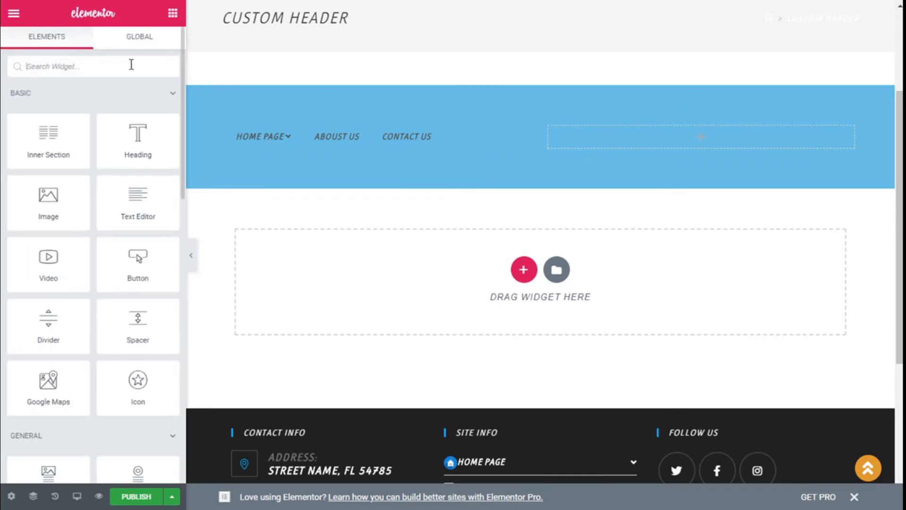
text(seac)
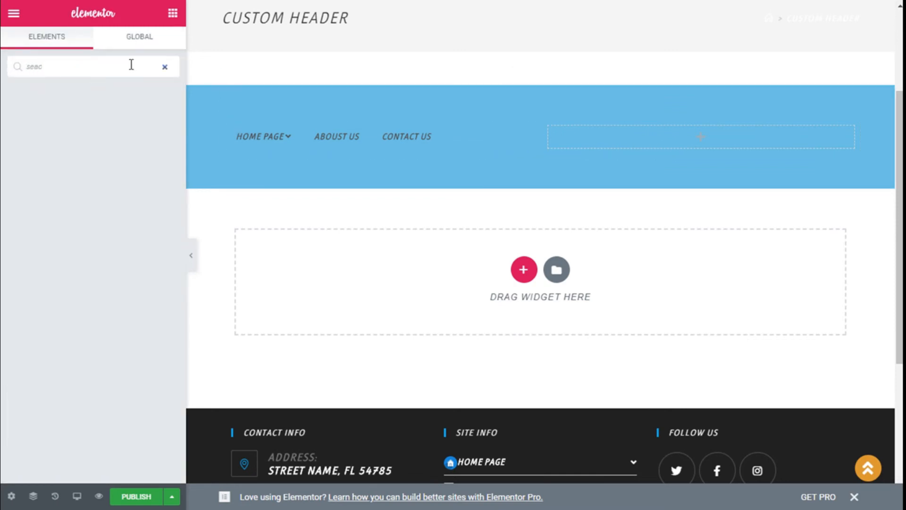
key(BackSpace)
drag(48, 107, 667, 134)
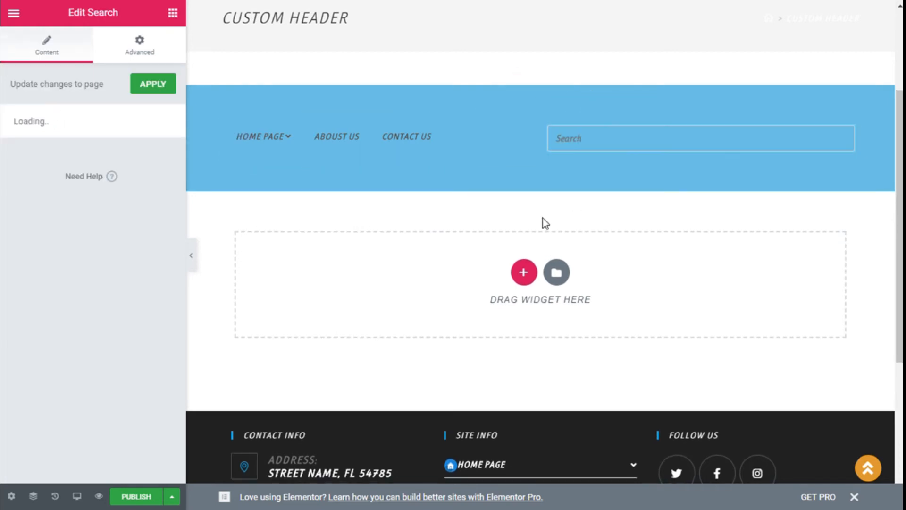
Step: Review the header layout and publish the Custom Header template
scroll(364, 174, up, 3)
scroll(369, 184, down, 4)
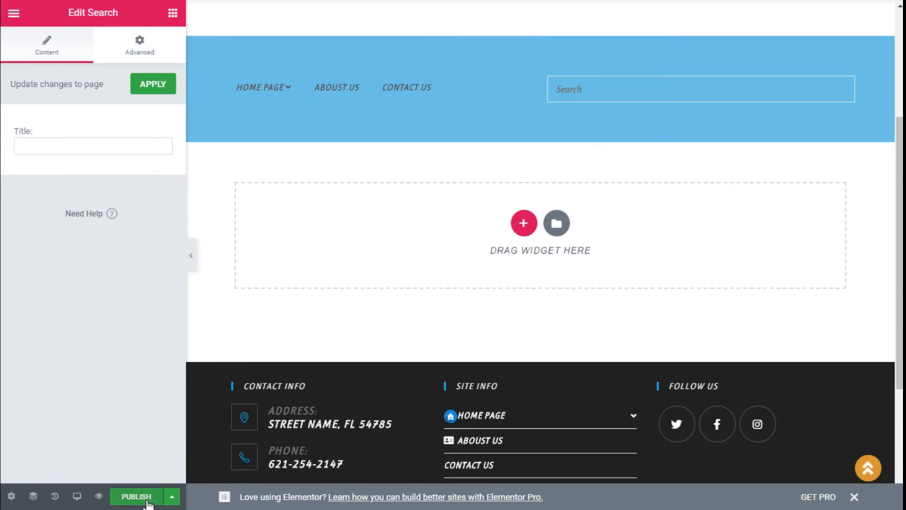
click(144, 500)
scroll(266, 299, up, 4)
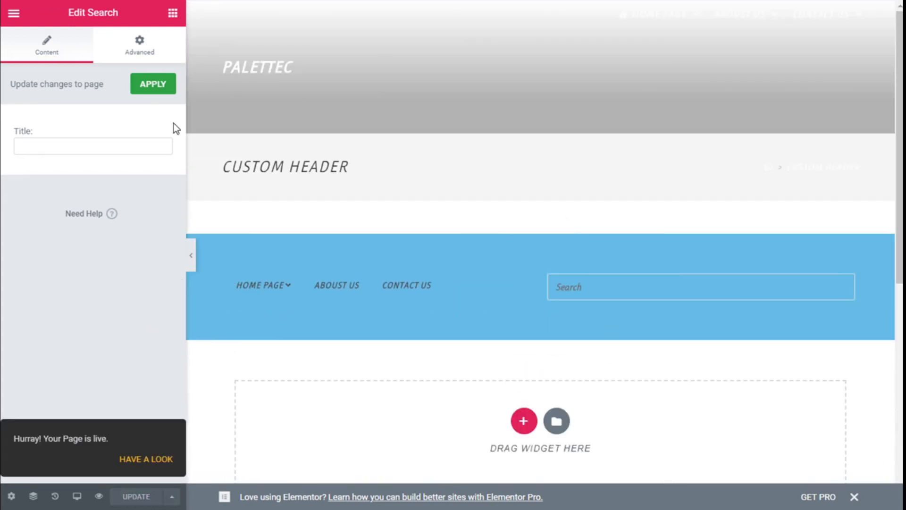
Step: Exit the Elementor editor to the WordPress dashboard and open the Home Page for editing from the pages list
click(13, 13)
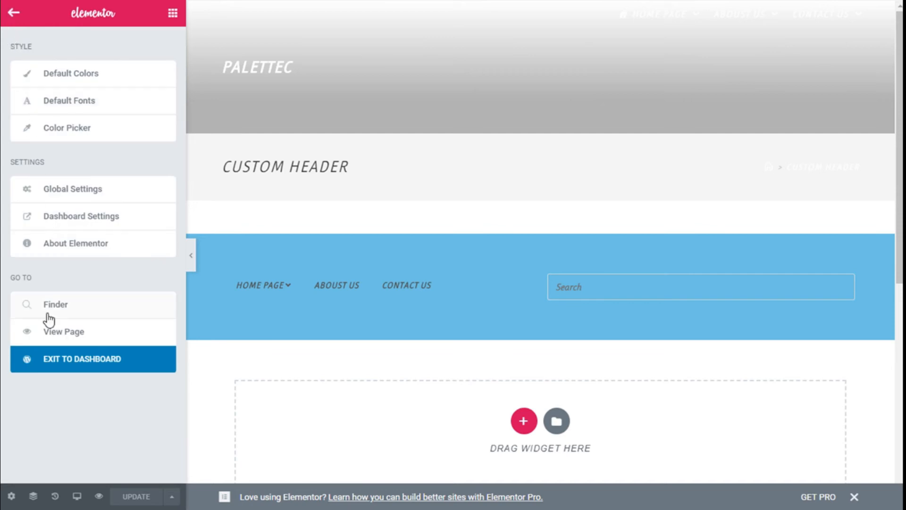
click(66, 365)
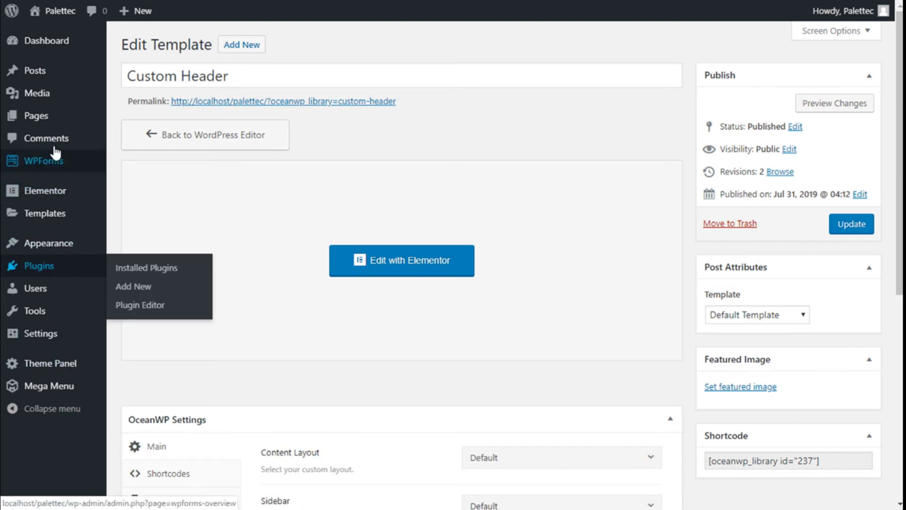
mouse_move(47, 128)
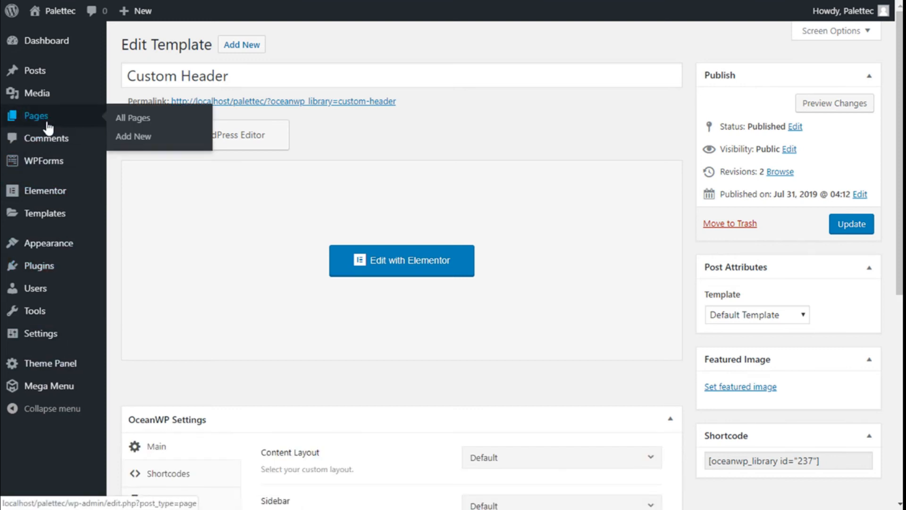
click(126, 121)
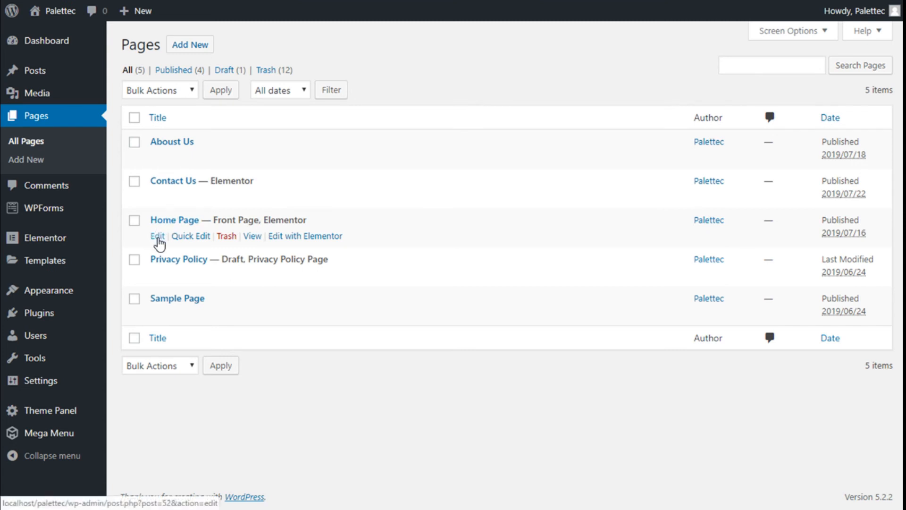
click(159, 236)
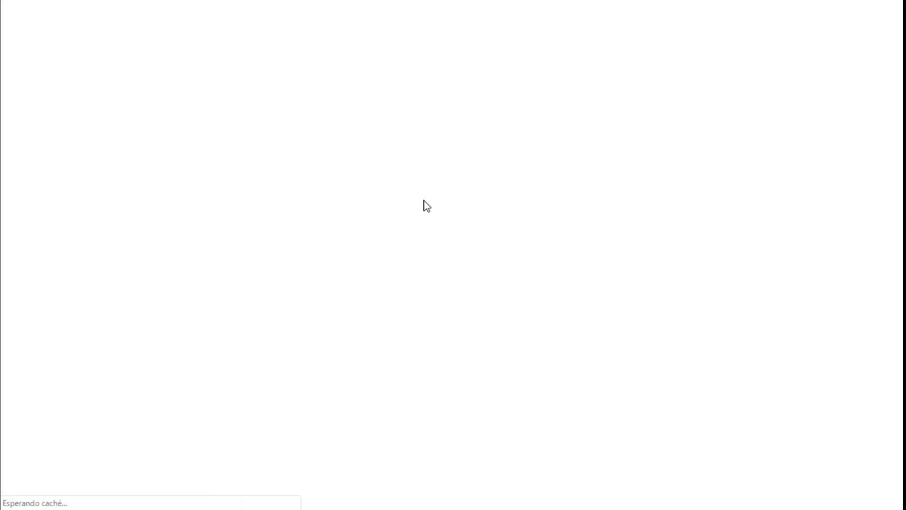
Step: In the Home Page's OceanWP header settings, choose the Custom Header style and select the Custom Header template
scroll(425, 205, down, 3)
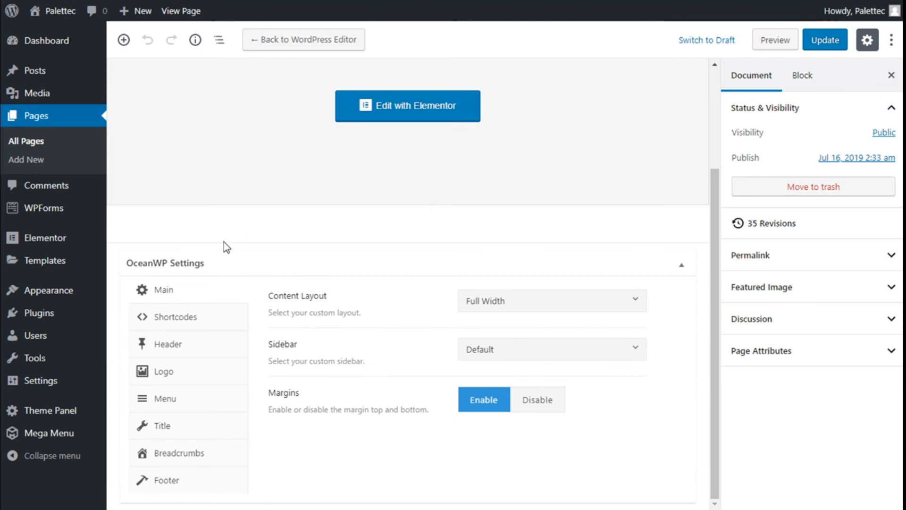
click(164, 349)
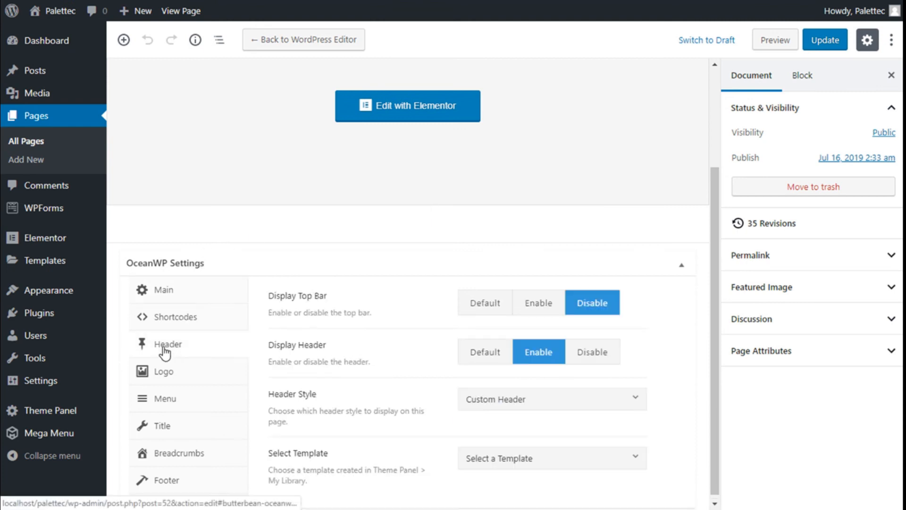
scroll(488, 285, down, 1)
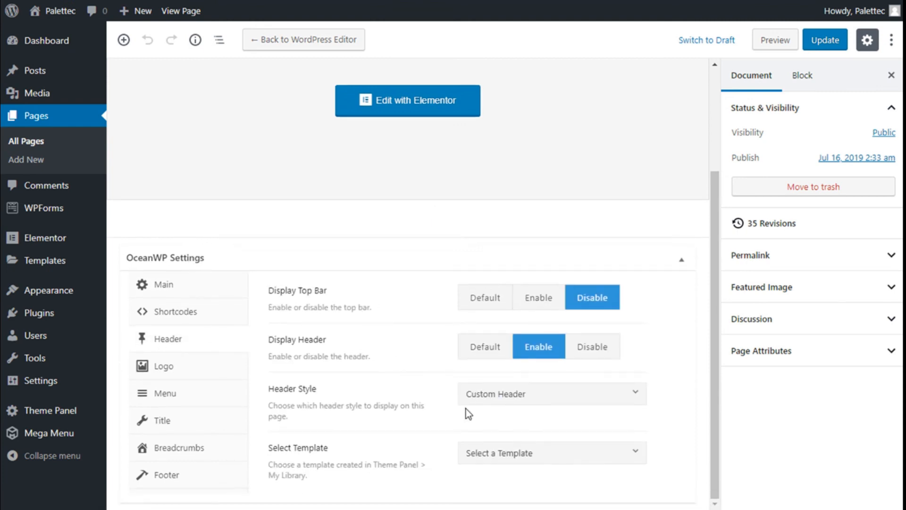
click(500, 405)
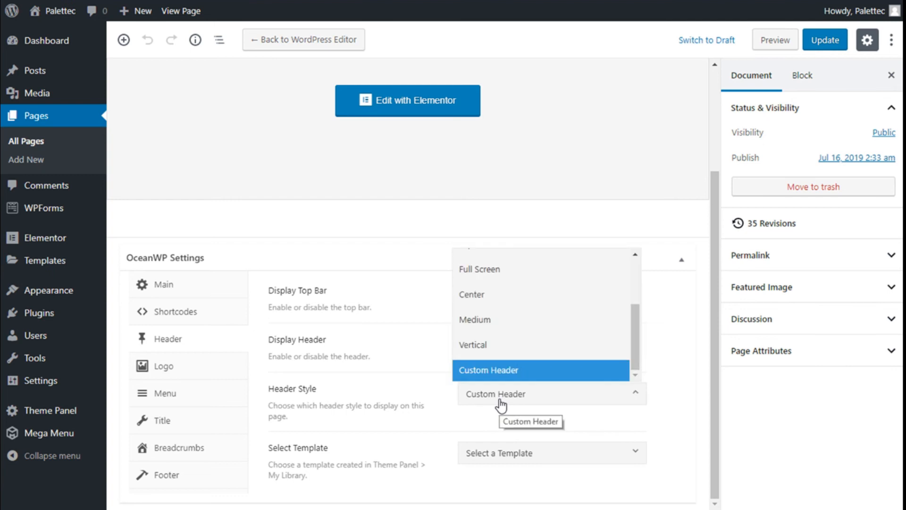
click(514, 371)
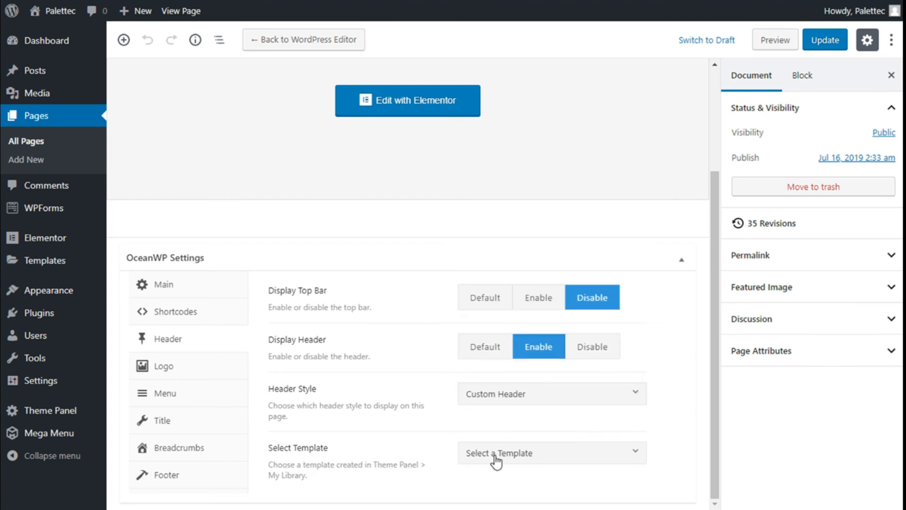
click(516, 394)
scroll(521, 311, up, 3)
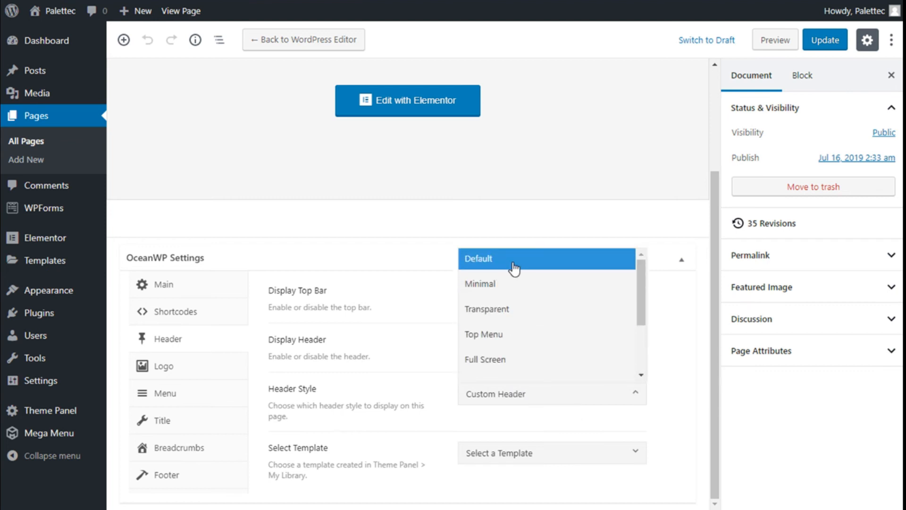
scroll(515, 268, down, 3)
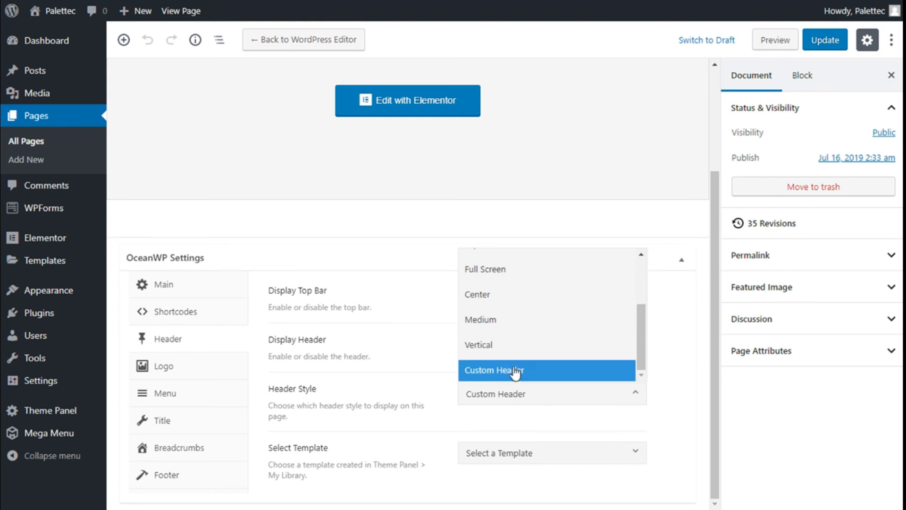
click(514, 377)
click(494, 452)
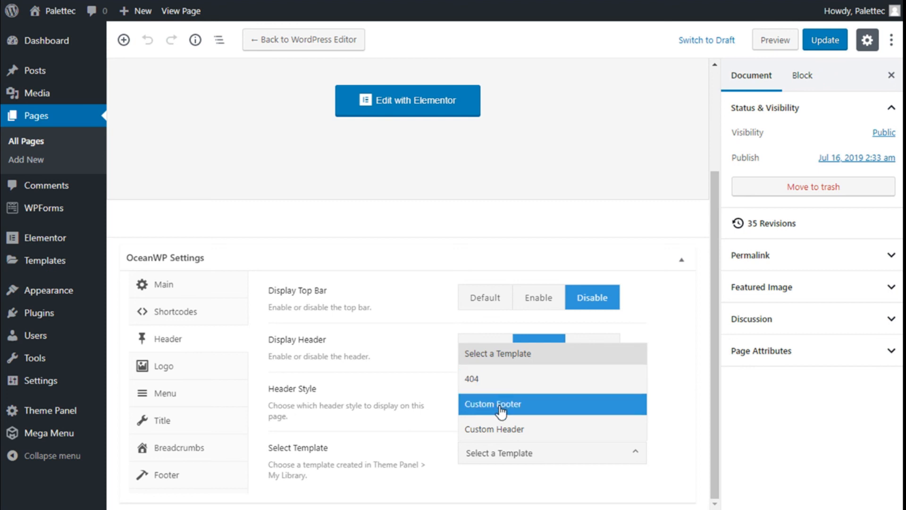
click(497, 437)
Step: Update the Home Page and view the live page to check the header and its Home Page submenu
scroll(485, 399, up, 3)
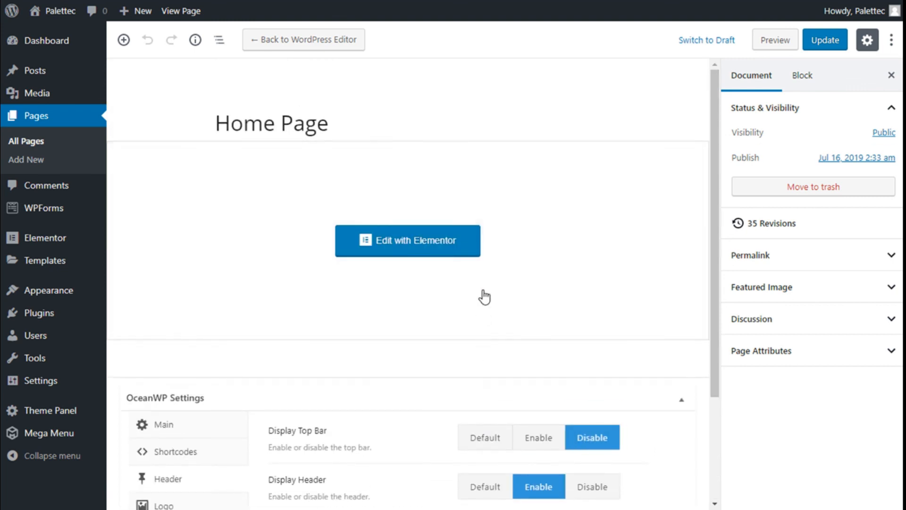
click(833, 42)
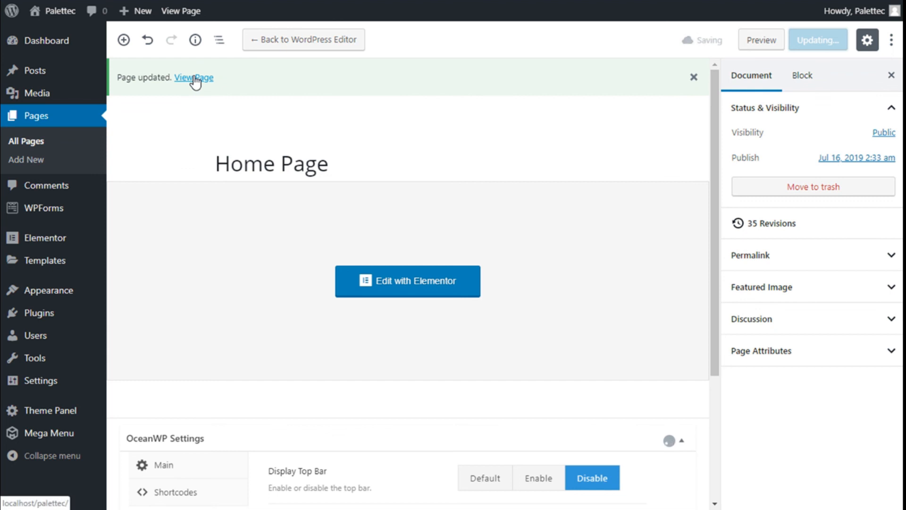
click(195, 80)
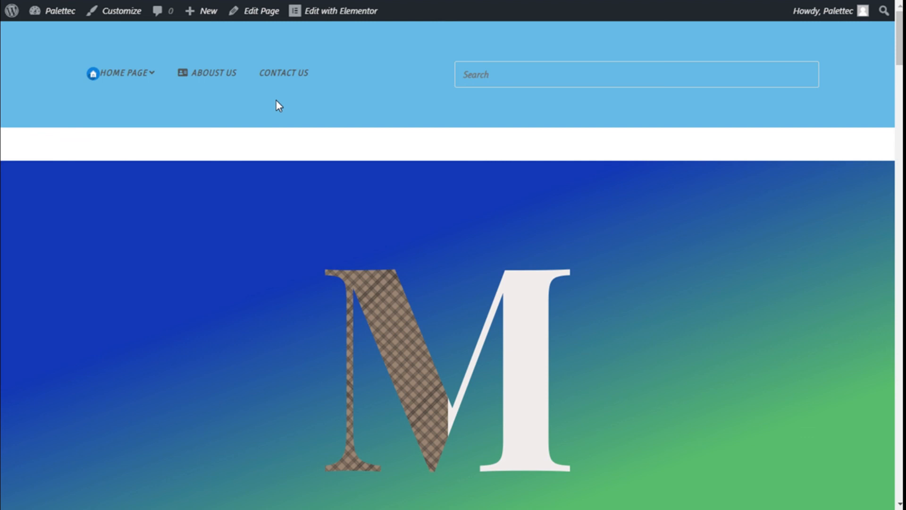
mouse_move(117, 71)
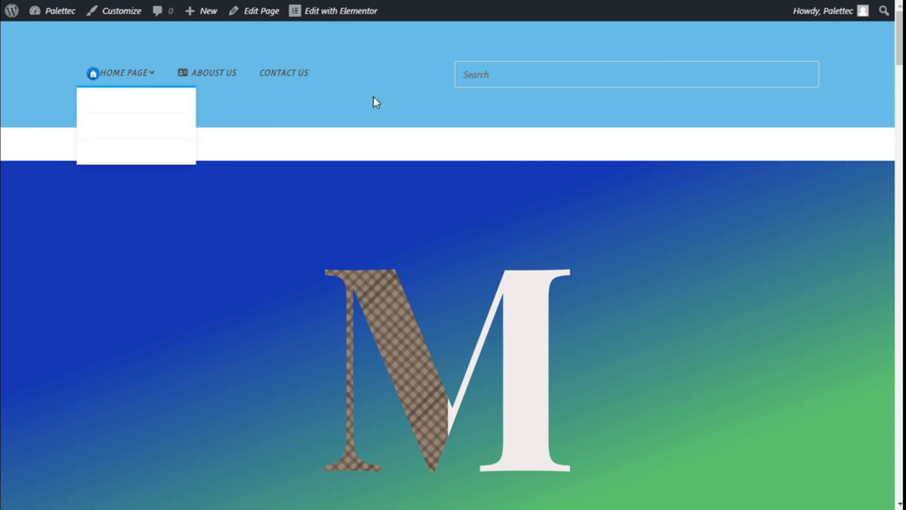